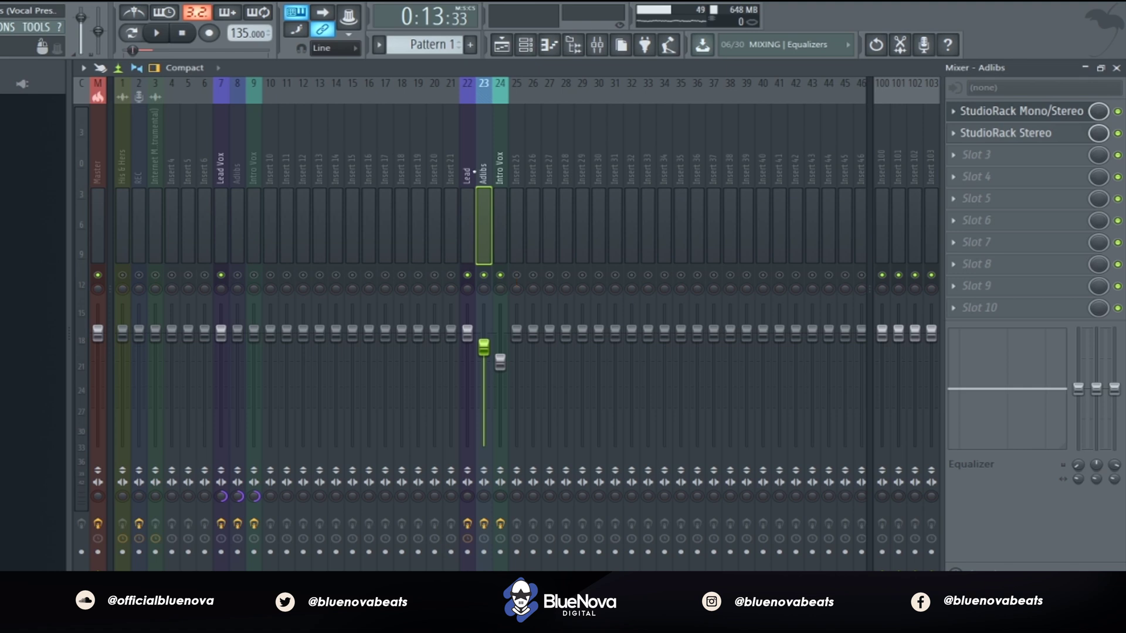
Isolate the intro vocal in the mixer by muting the Lead and Adlibs tracks and enabling Intro Vox on track 9
left_click(237, 163)
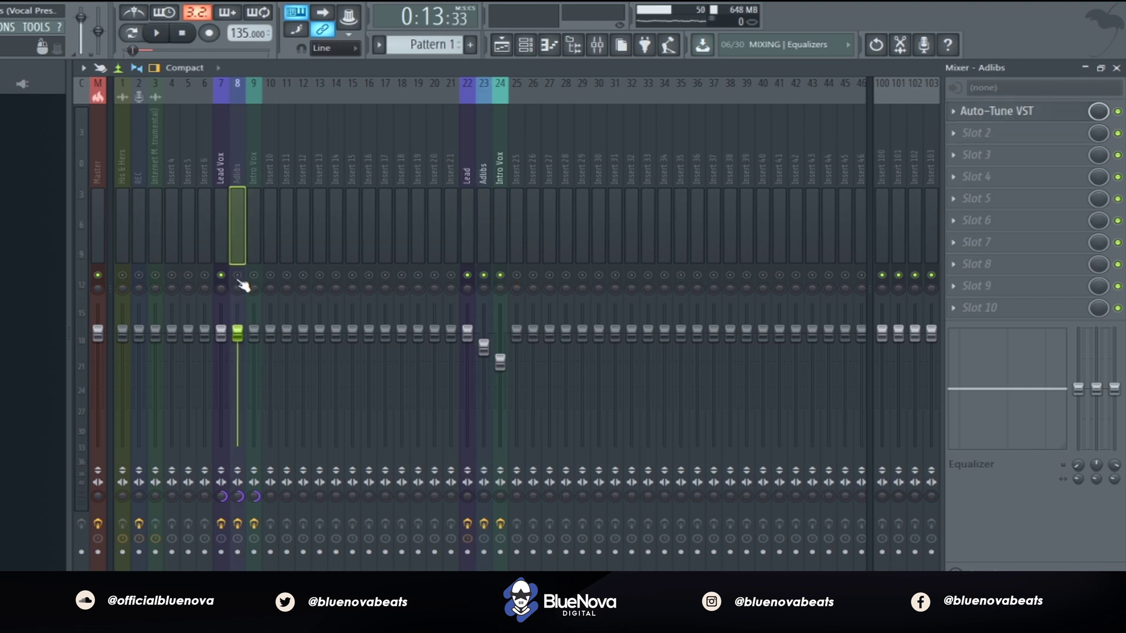
left_click(238, 275)
left_click(222, 275)
left_click(254, 275)
left_click(237, 275)
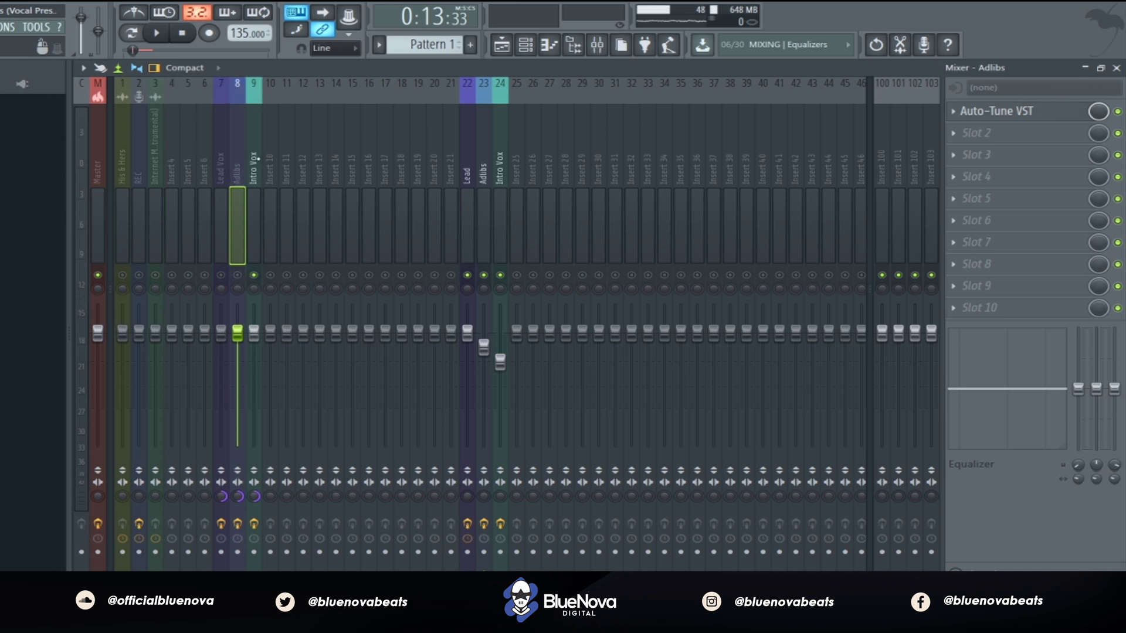
left_click(256, 159)
left_click(483, 275)
left_click(467, 275)
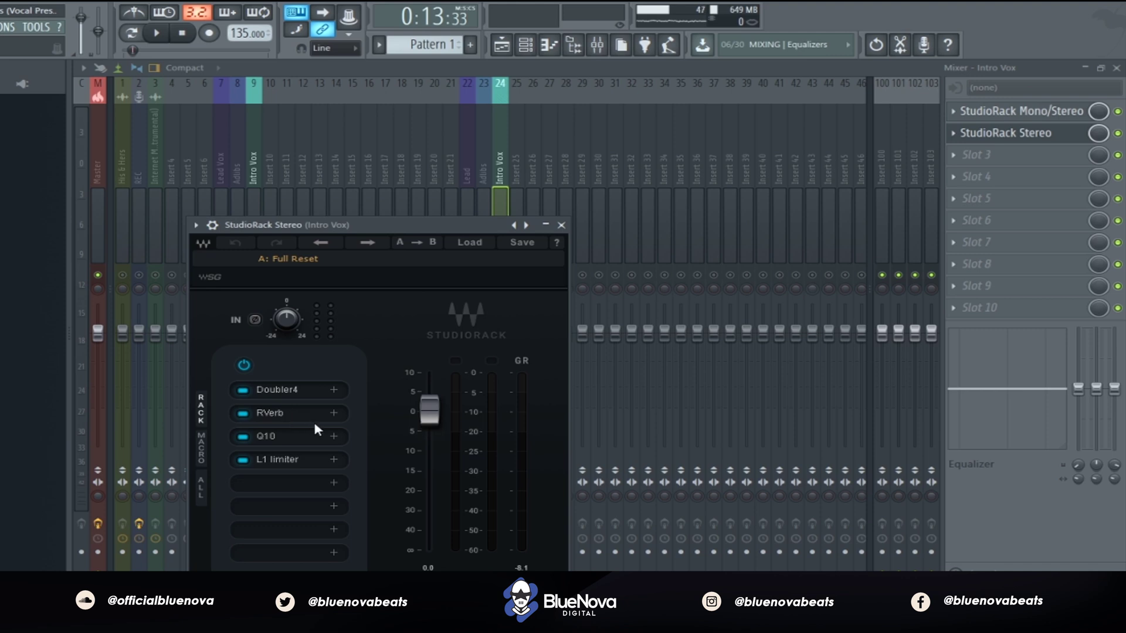
Examine the Doubler4 settings in the Intro Vox StudioRack, and audition the vocal with RVerb, Q10 and L1 limiter bypassed
left_click(300, 390)
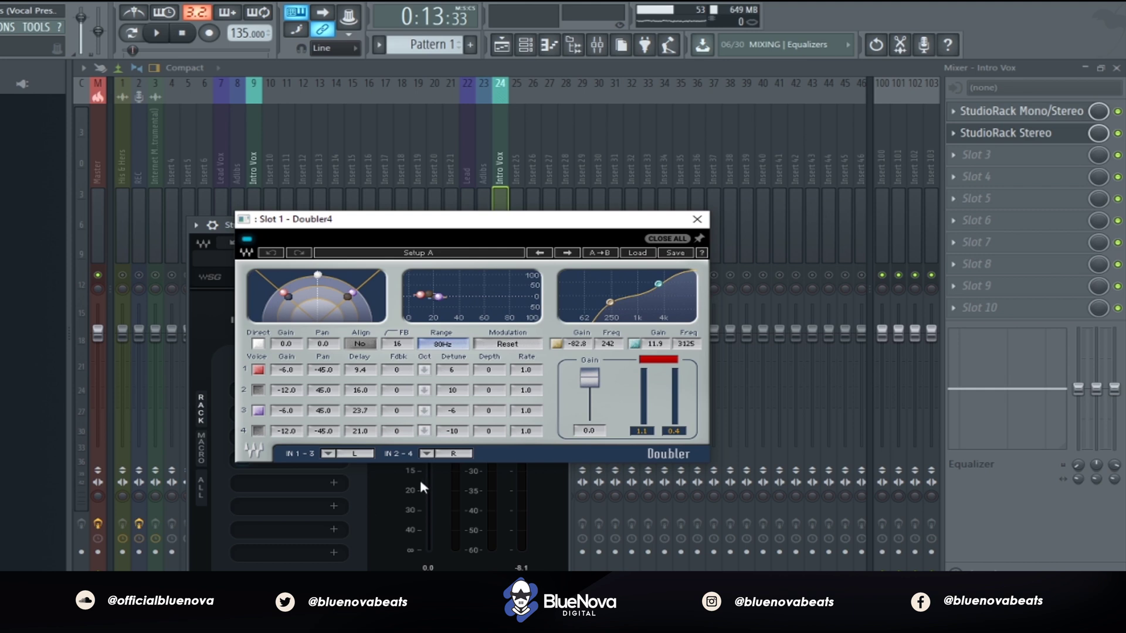
left_click(697, 220)
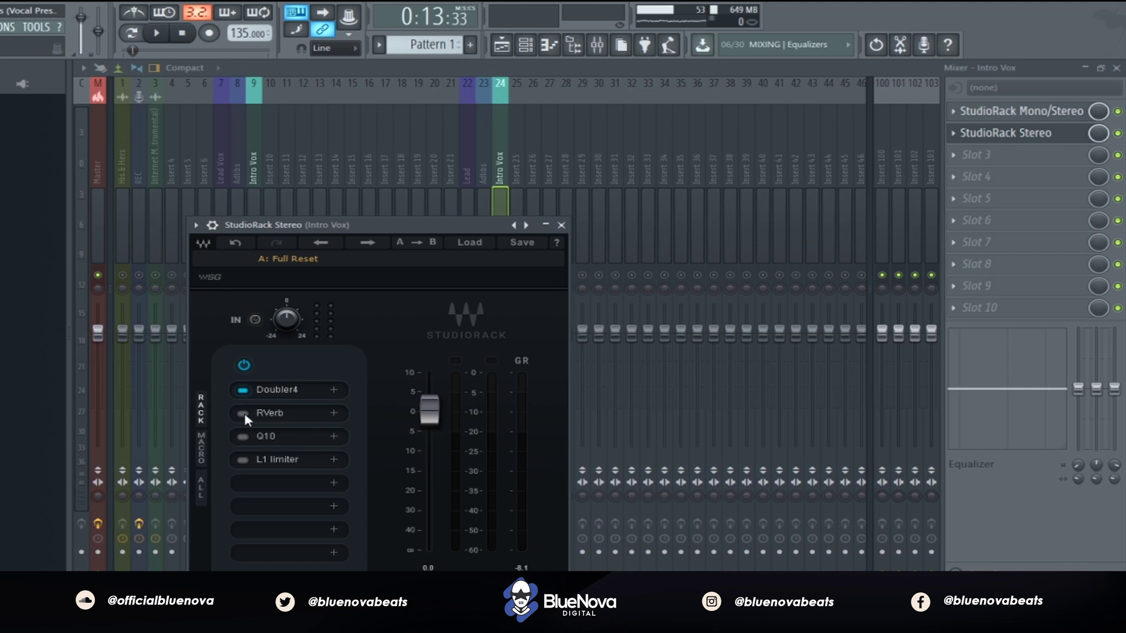
left_click(156, 33)
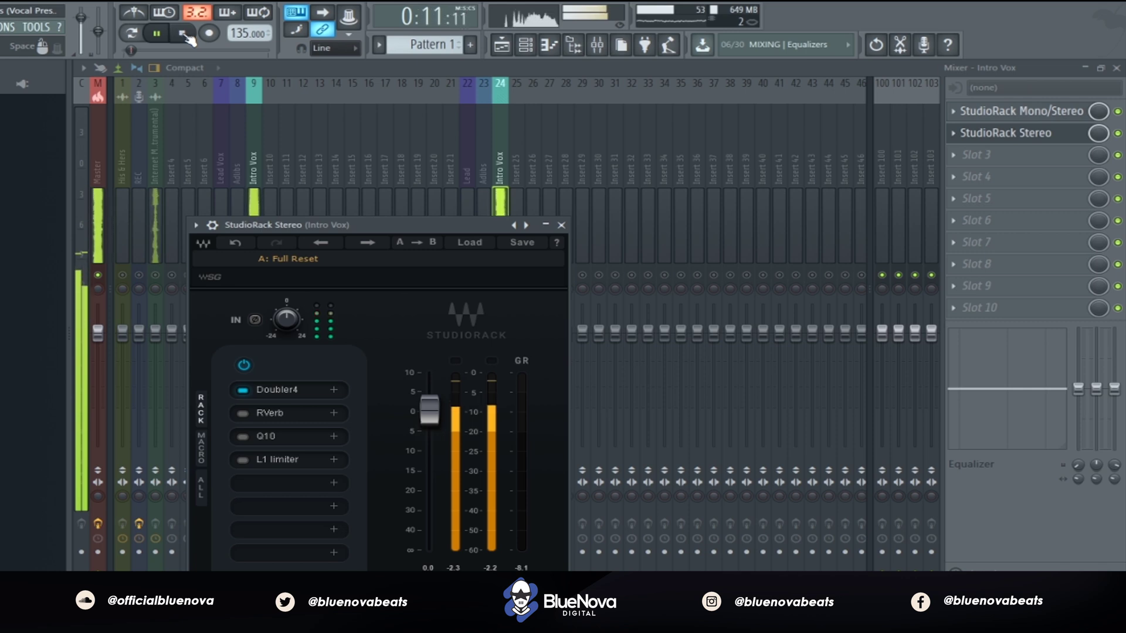
left_click(182, 33)
Examine the RVerb settings in the Intro Vox rack and audition the vocal with the reverb enabled
left_click(270, 413)
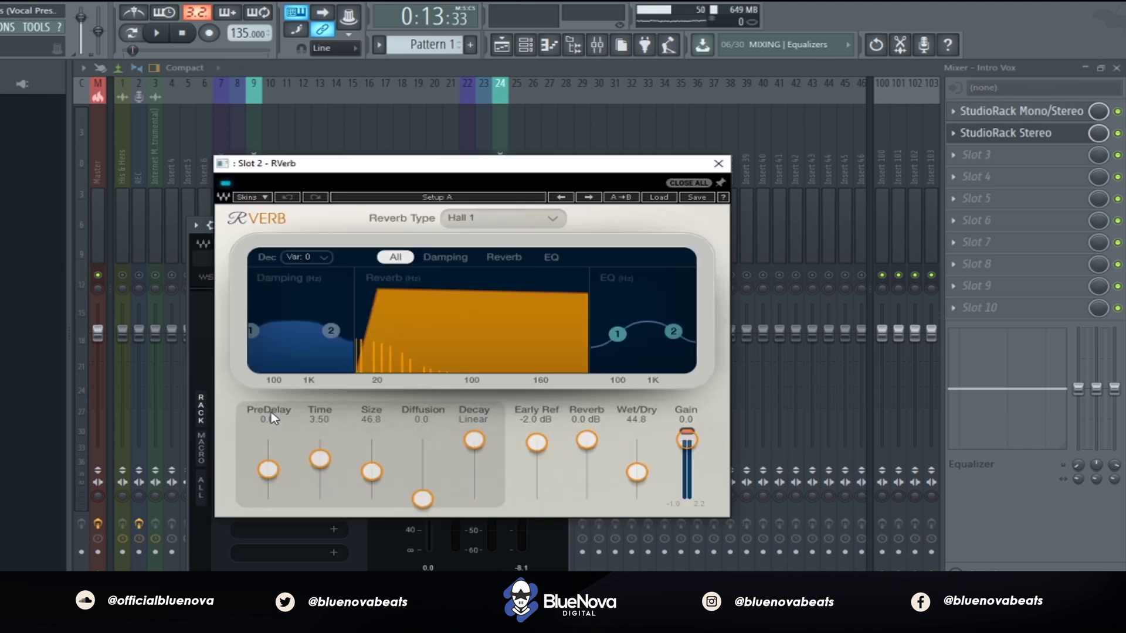
left_click(164, 36)
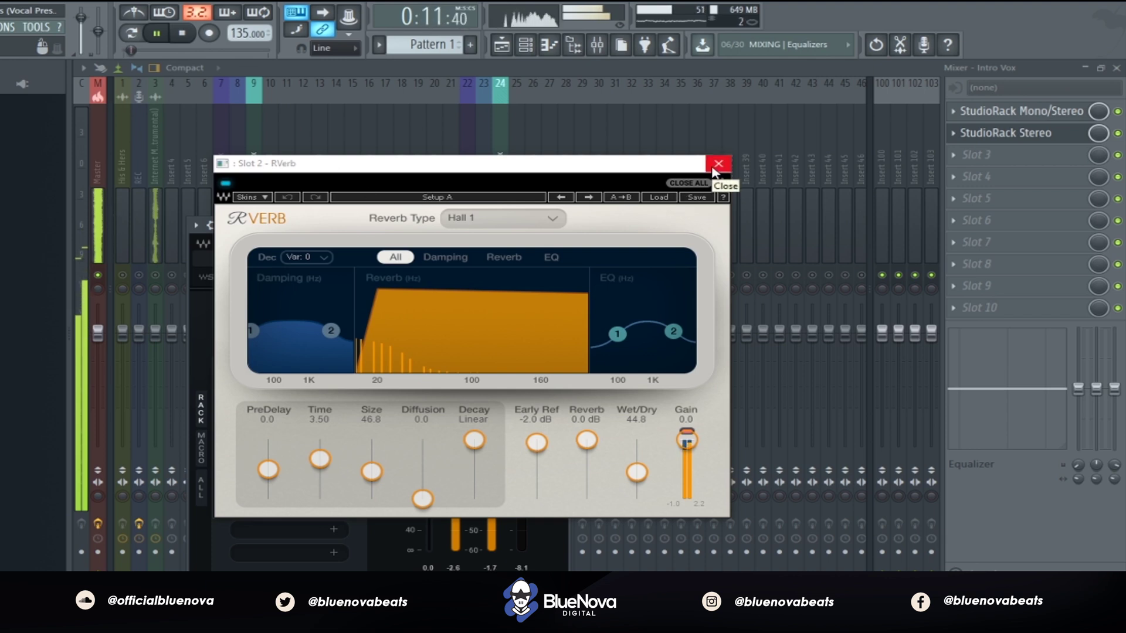
key("space")
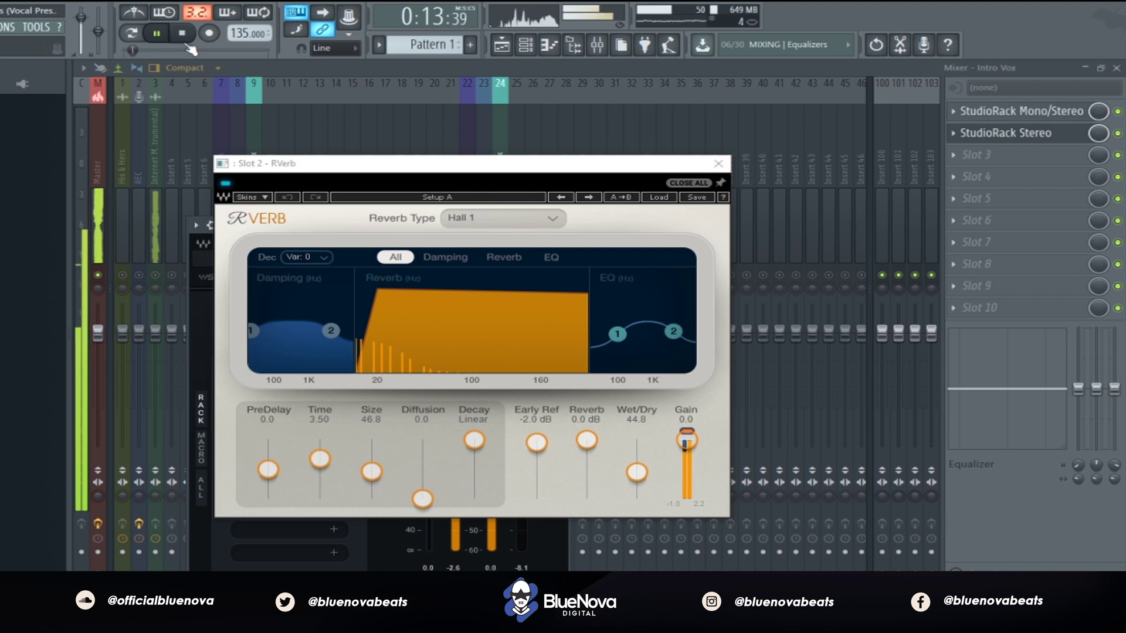
left_click(719, 168)
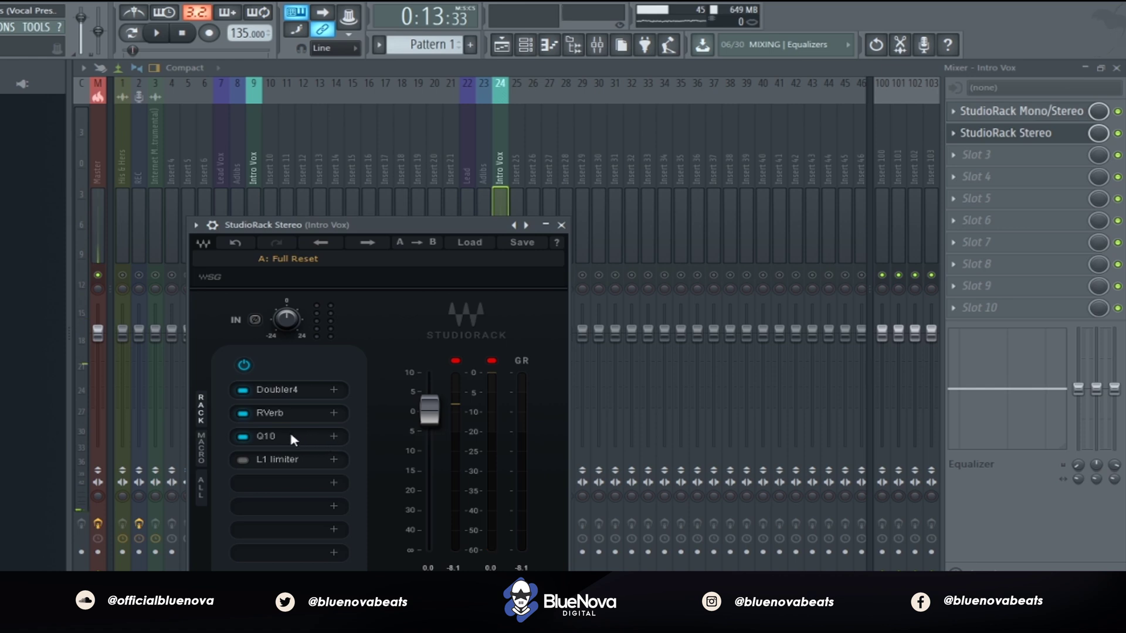
Examine the Q10 equalizer bands on the Intro Vox chain and audition the vocal with the EQ enabled
left_click(290, 435)
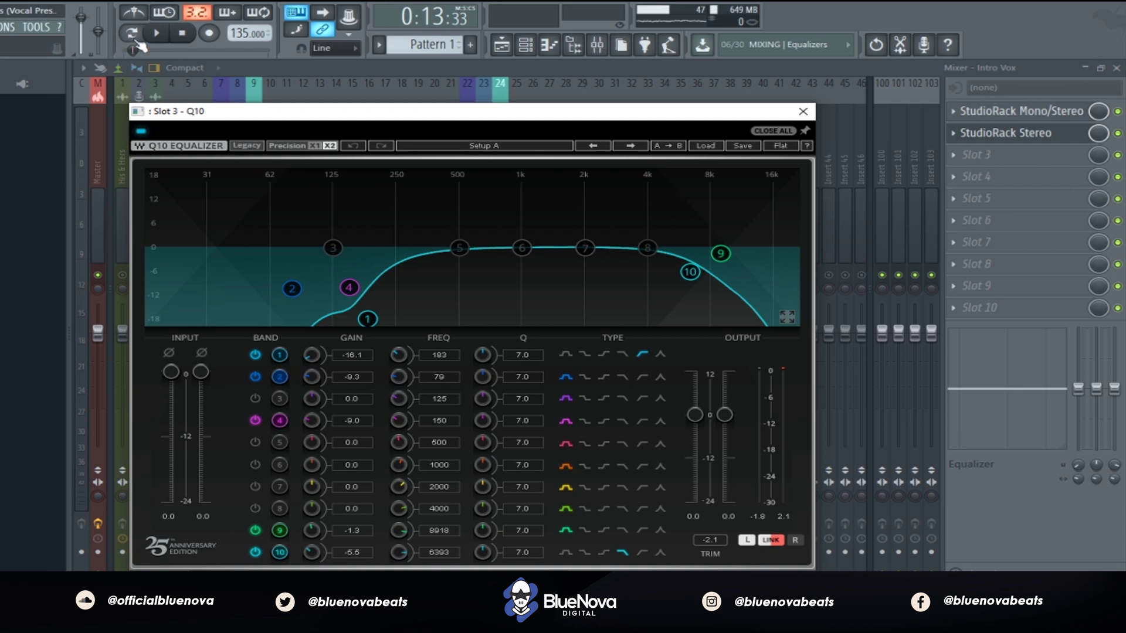
left_click(157, 34)
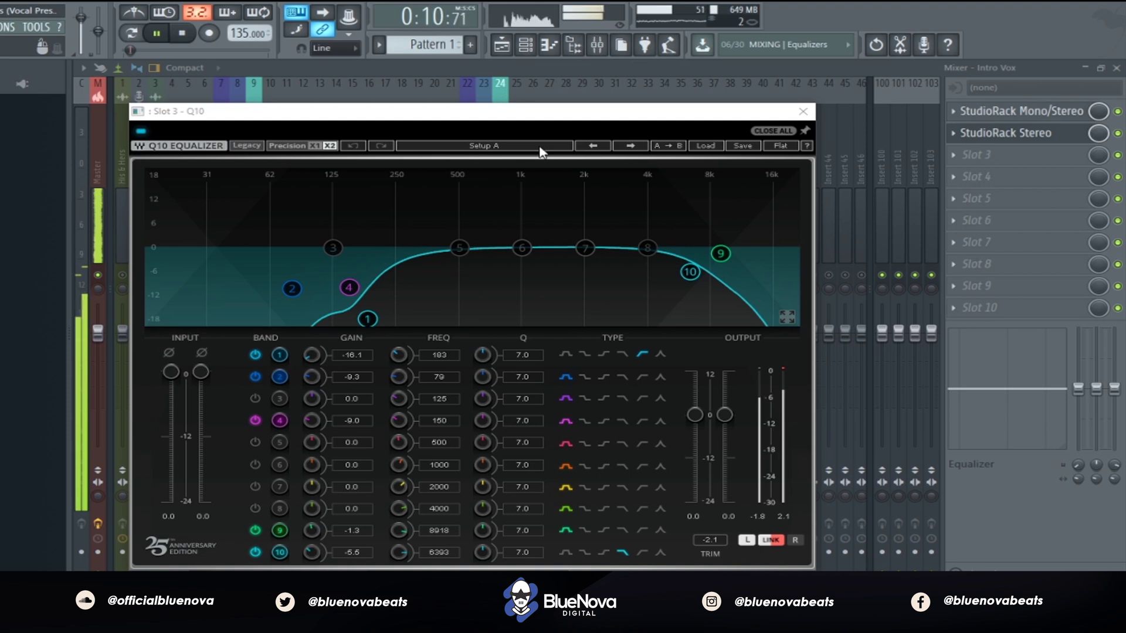
left_click(182, 33)
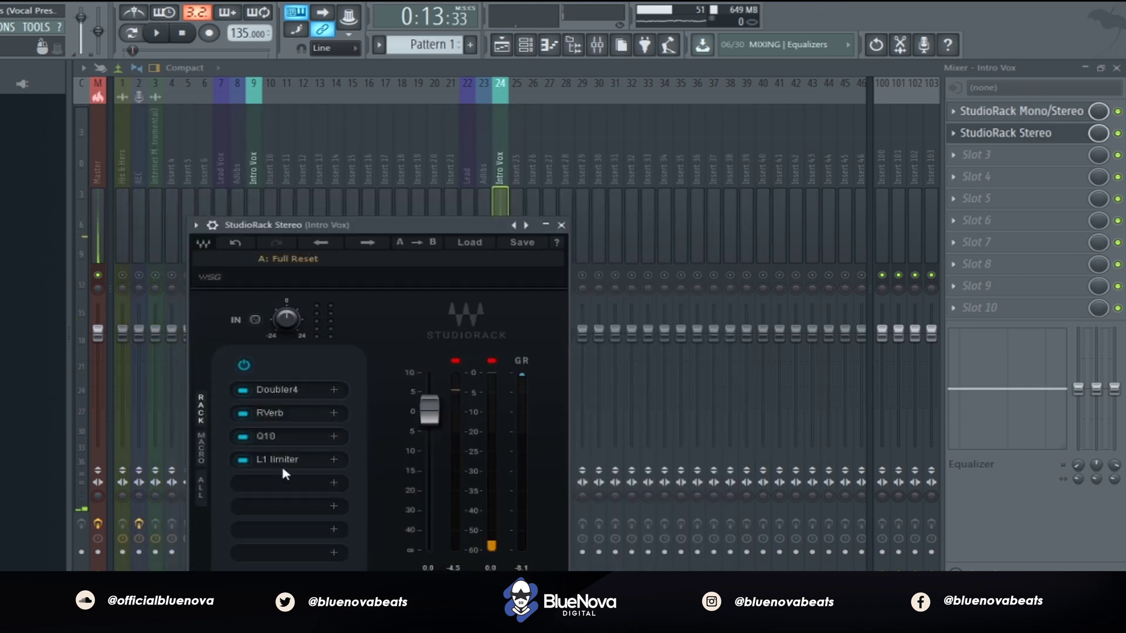
Examine the L1 limiter's threshold and ceiling, audition the full Intro Vox chain, and close the rack
left_click(287, 463)
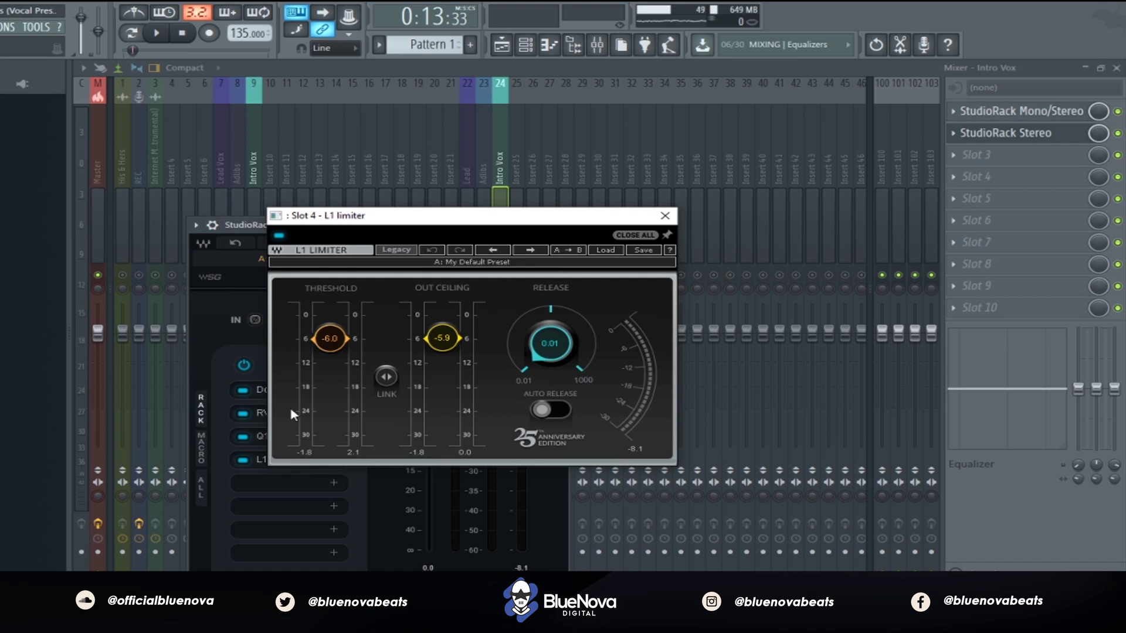
left_click(157, 34)
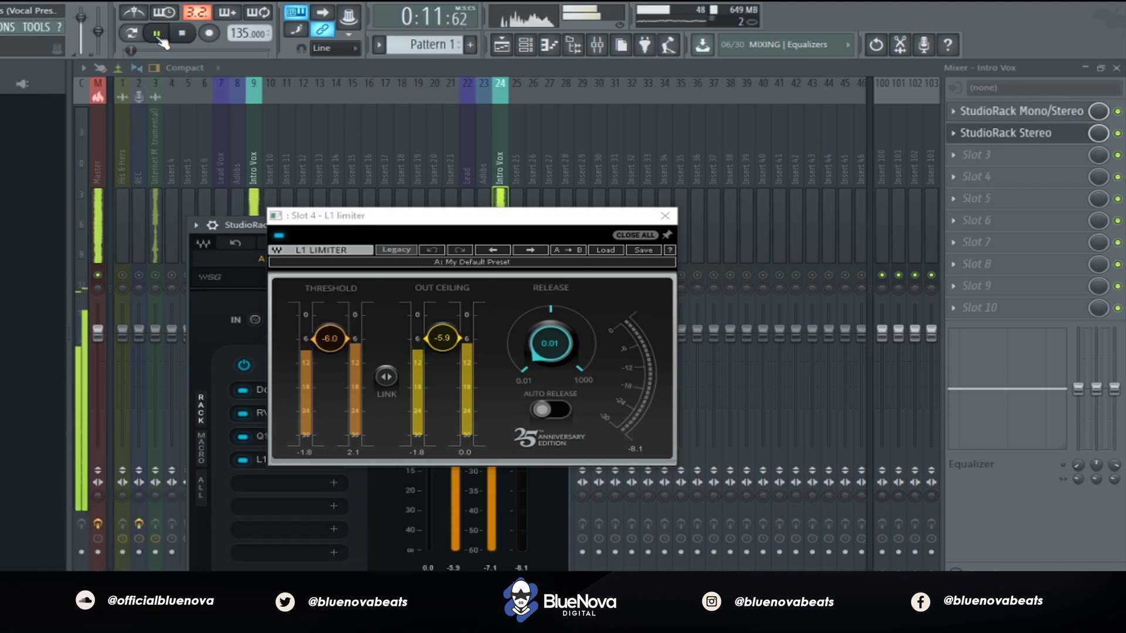
left_click(183, 36)
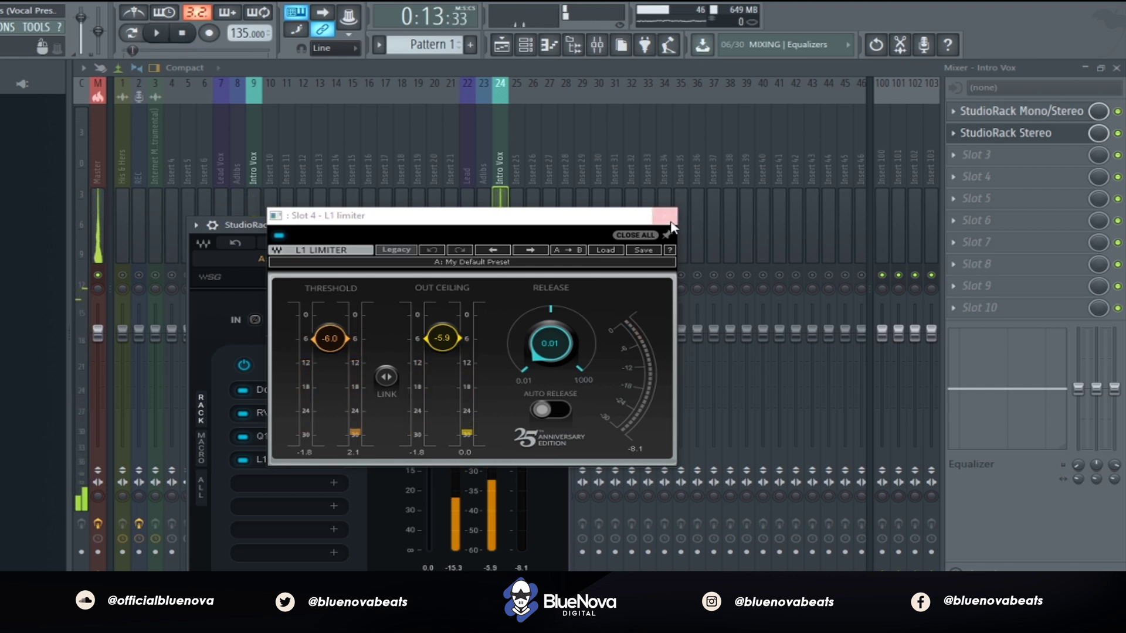
left_click(665, 216)
left_click(561, 225)
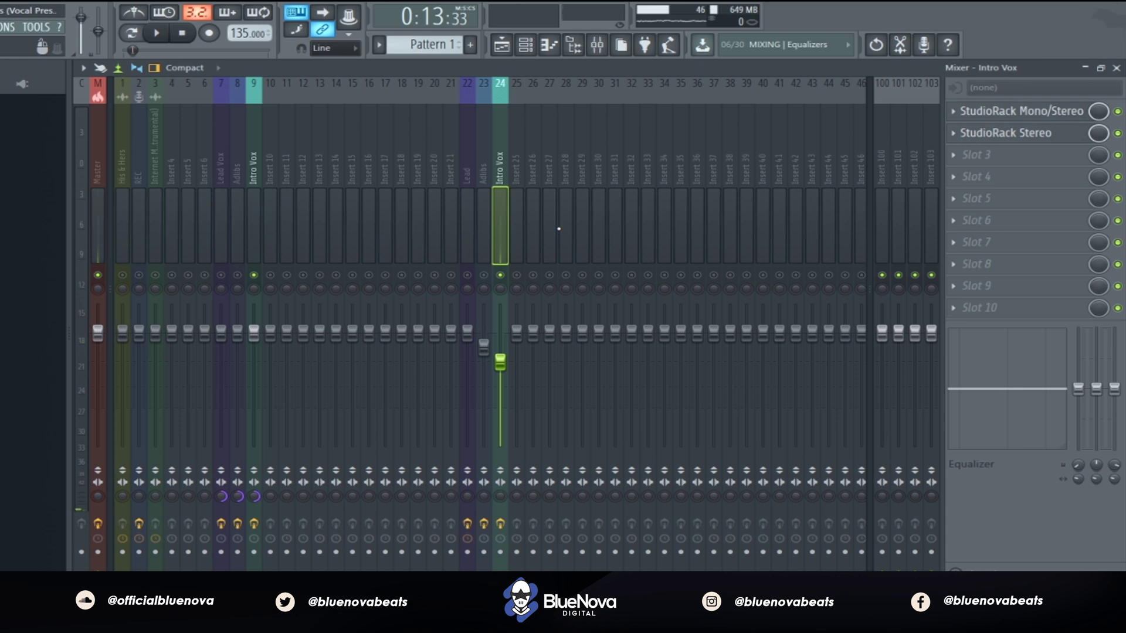
Unmute both Adlibs tracks, Lead Vox on track 7 and the instrumental on track 3 in the mixer
left_click(489, 211)
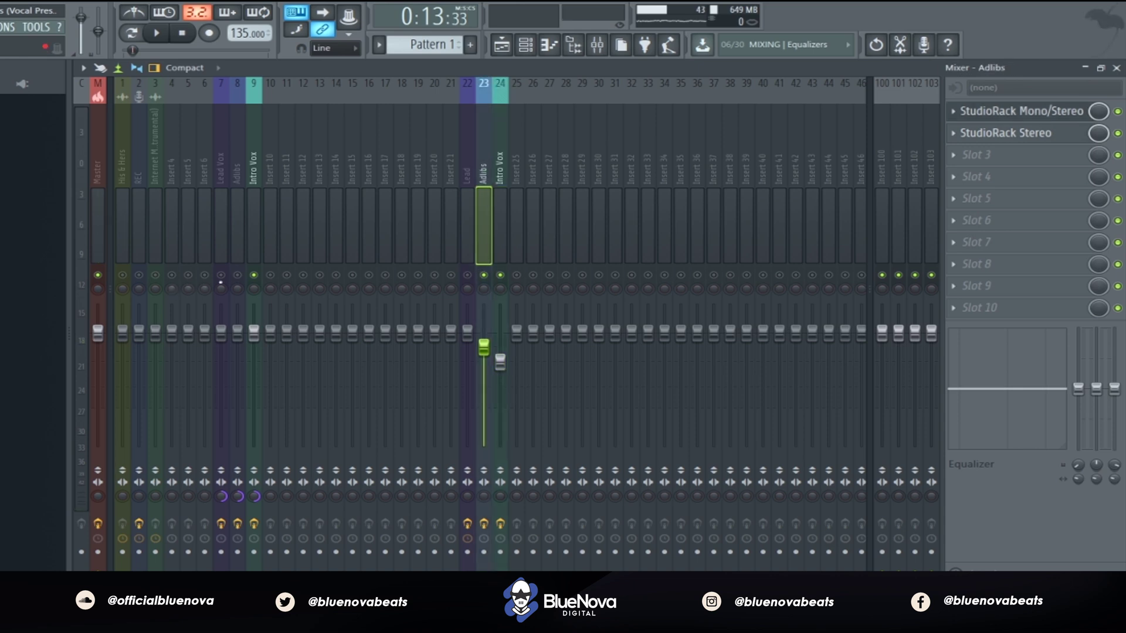
left_click(237, 276)
left_click(221, 275)
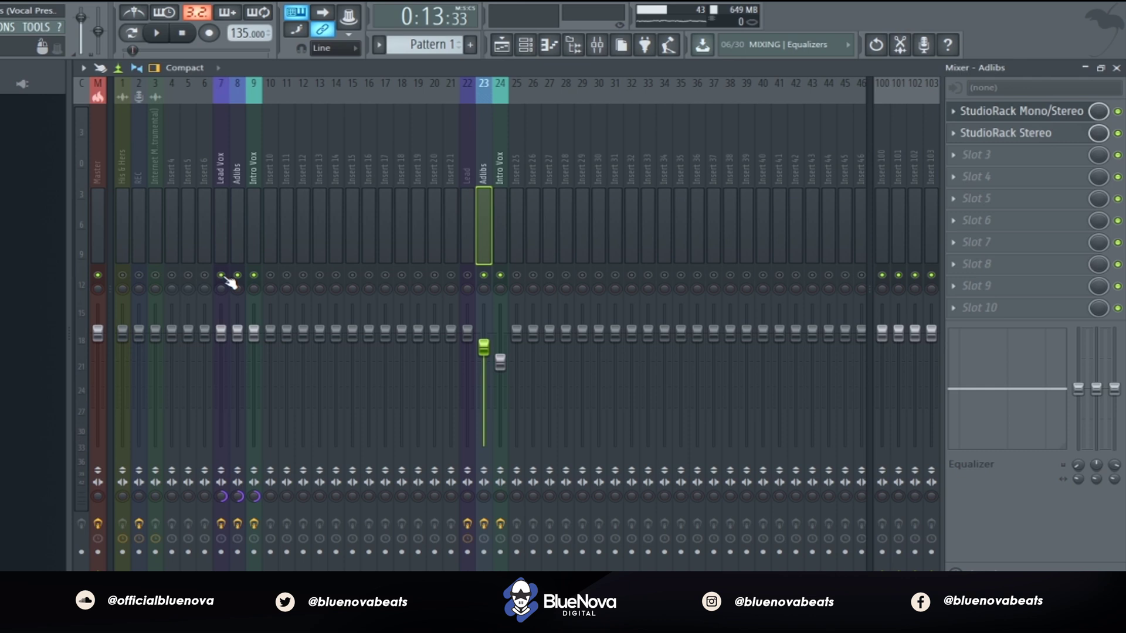
left_click(156, 275)
Enable StudioRack Stereo on the Master track and examine the LinEQ Broadband settings in its rack
left_click(100, 174)
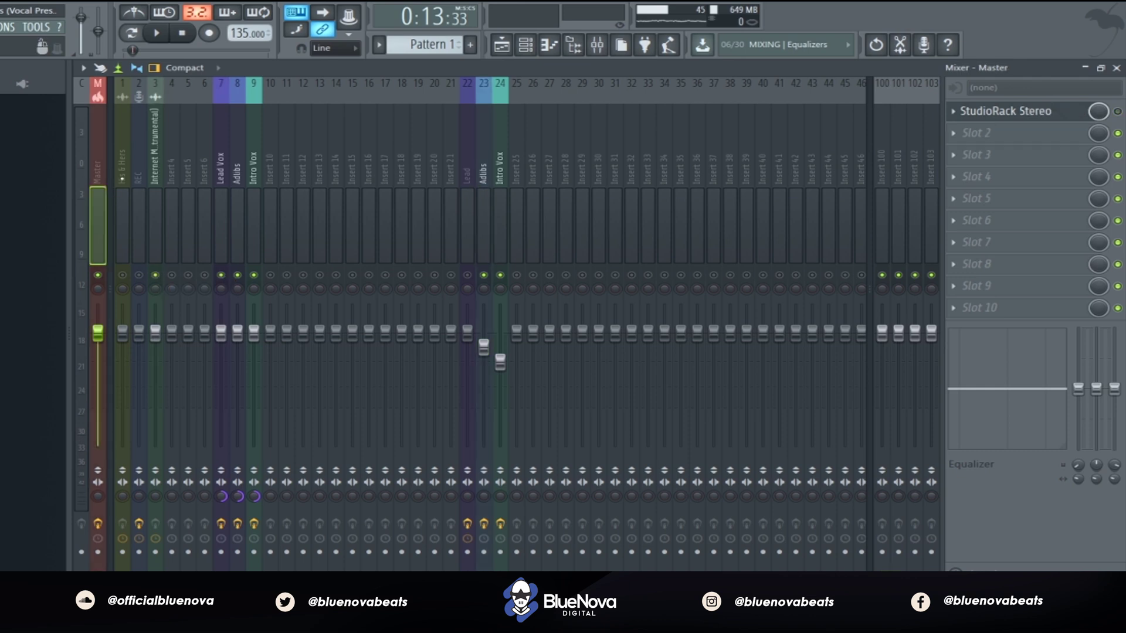
left_click(1074, 111)
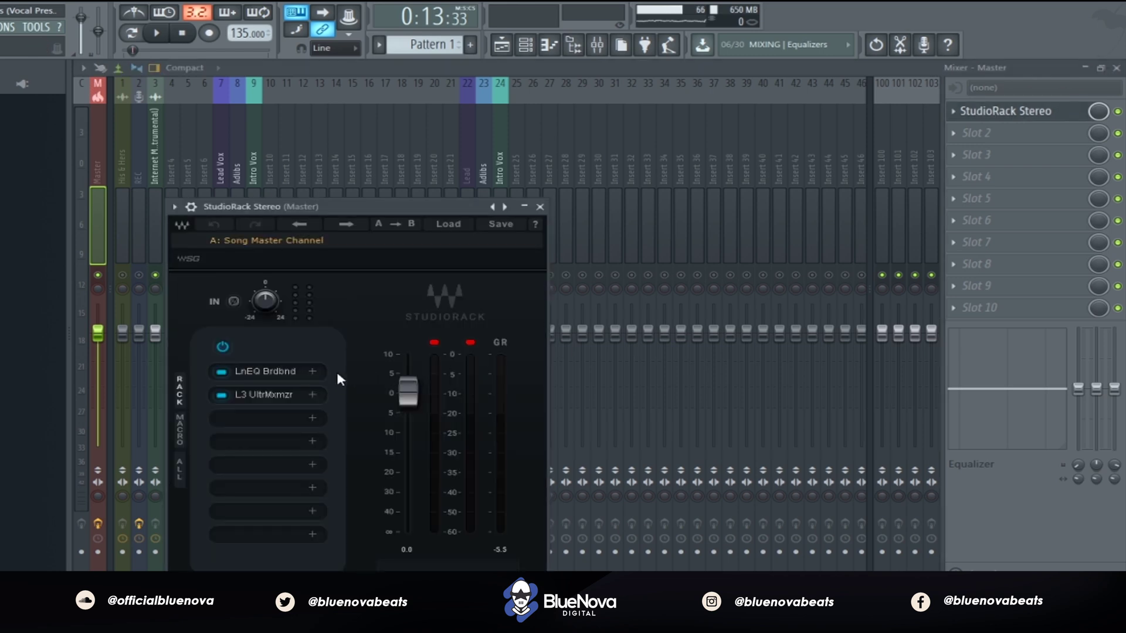
left_click(258, 371)
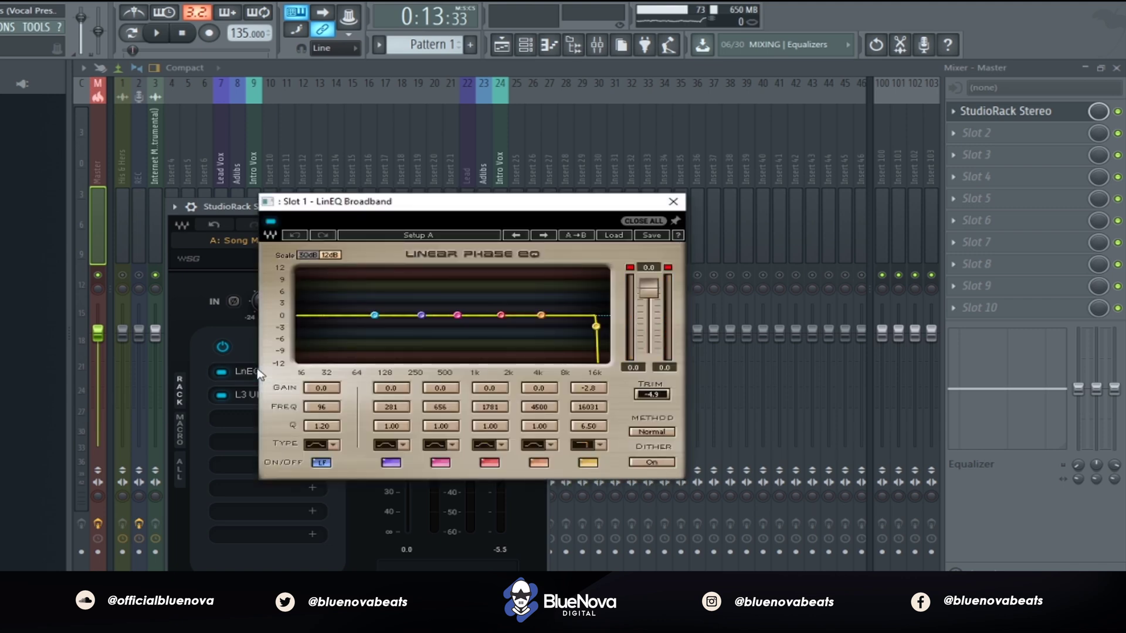
left_click(674, 202)
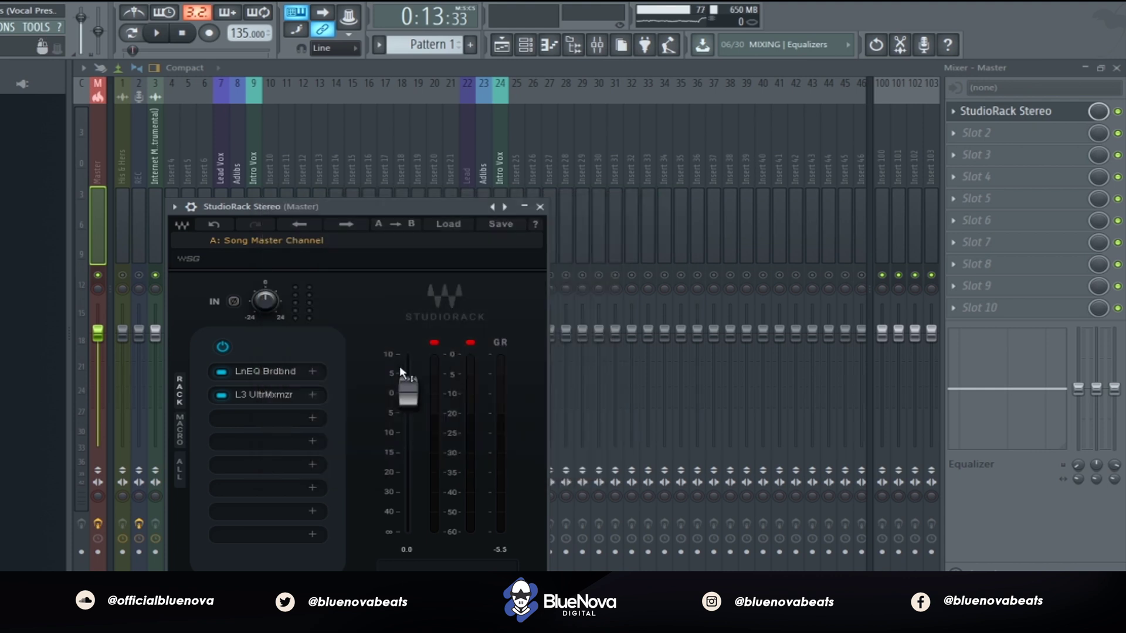
Examine the L3 UltraMaximizer settings in the Master rack, and close the rack
left_click(277, 402)
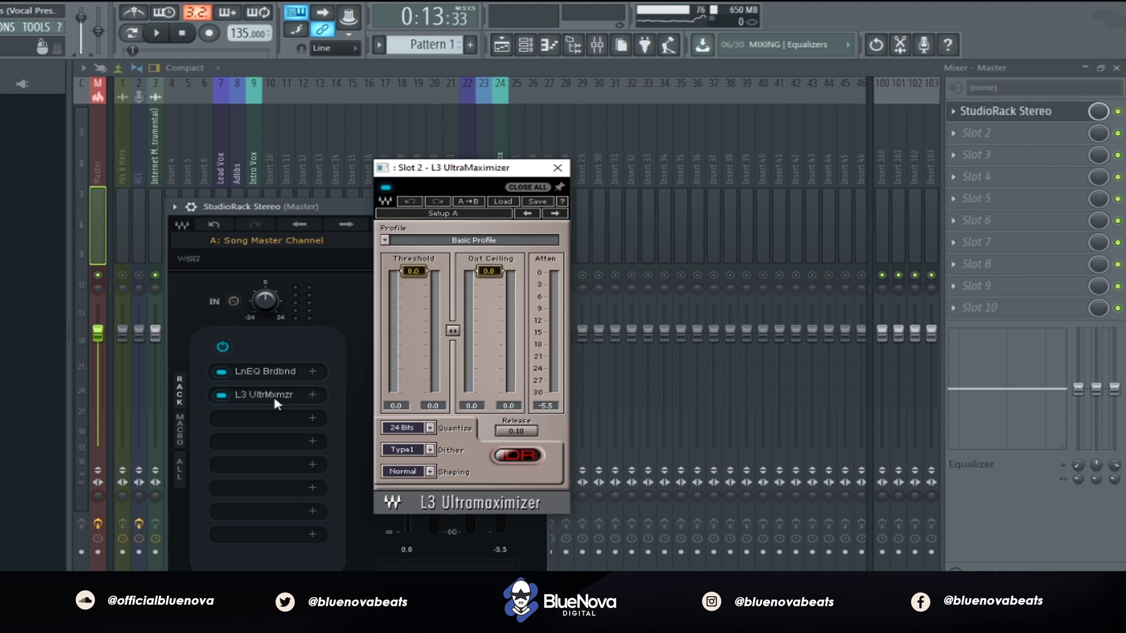
left_click(556, 169)
left_click(540, 207)
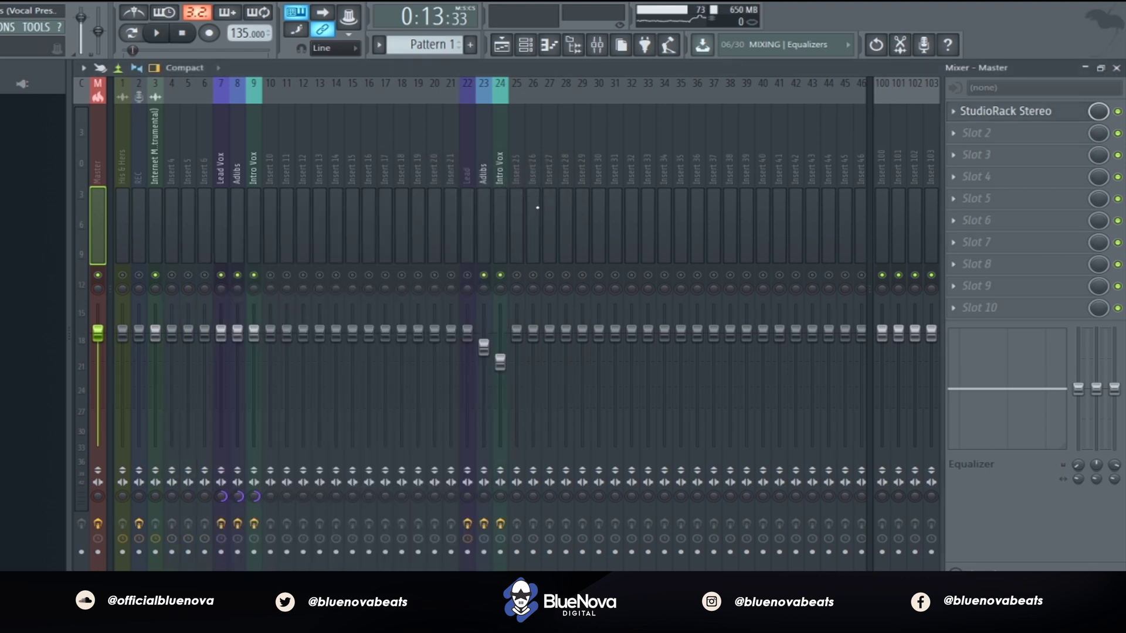
Play the full song with all vocals and the instrumental in the Playlist to review the finished mix, and stop playback
left_click(501, 45)
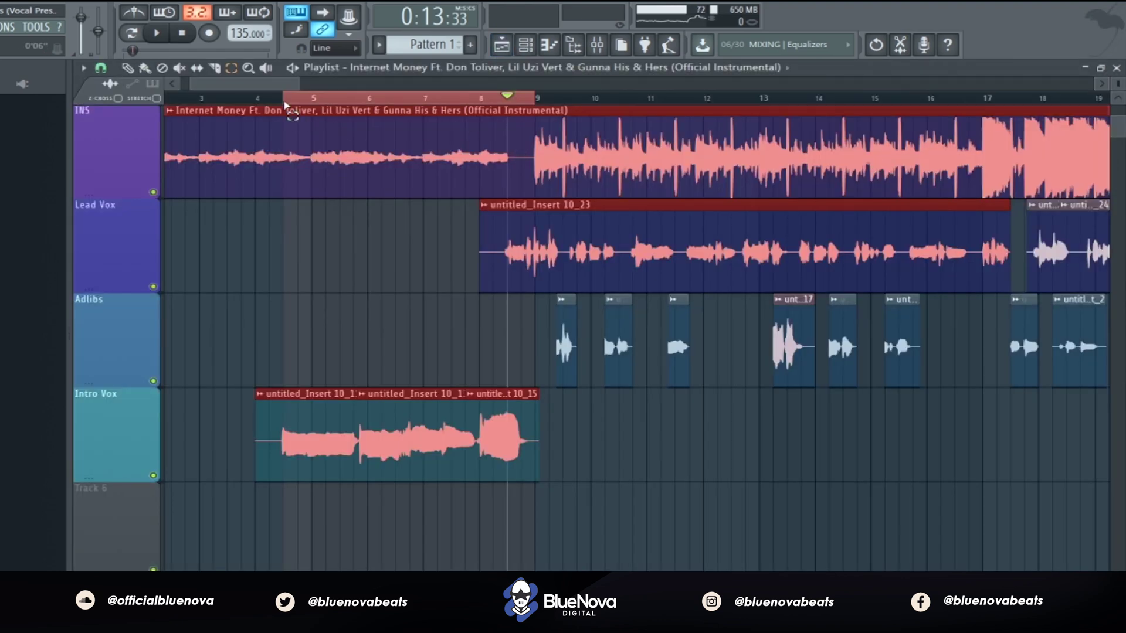
key("F9")
key("space")
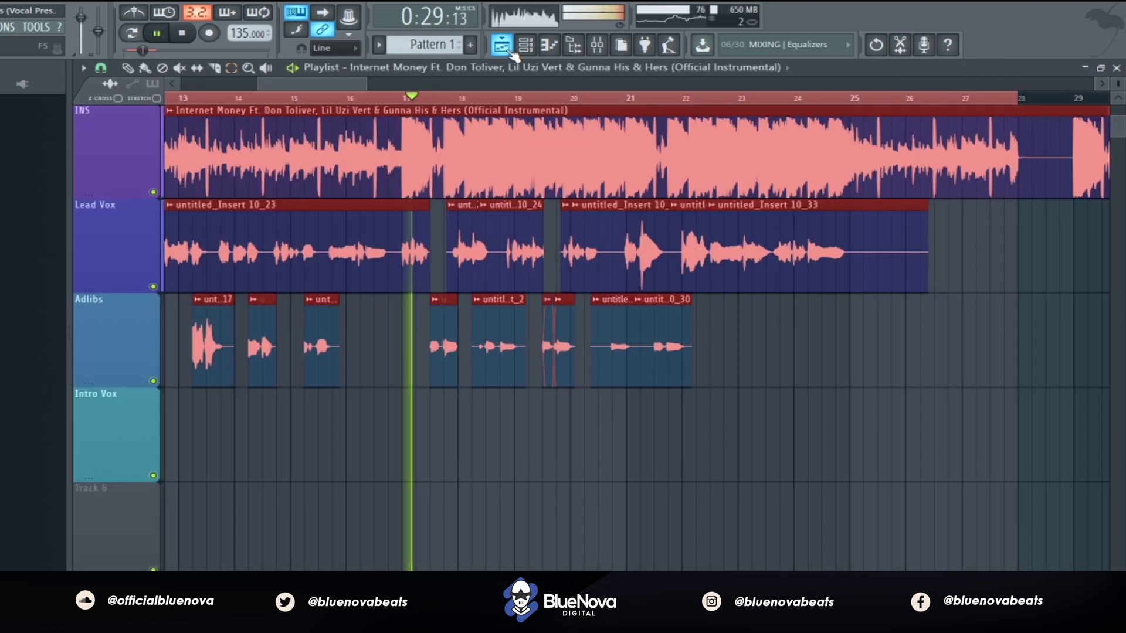
left_click(510, 52)
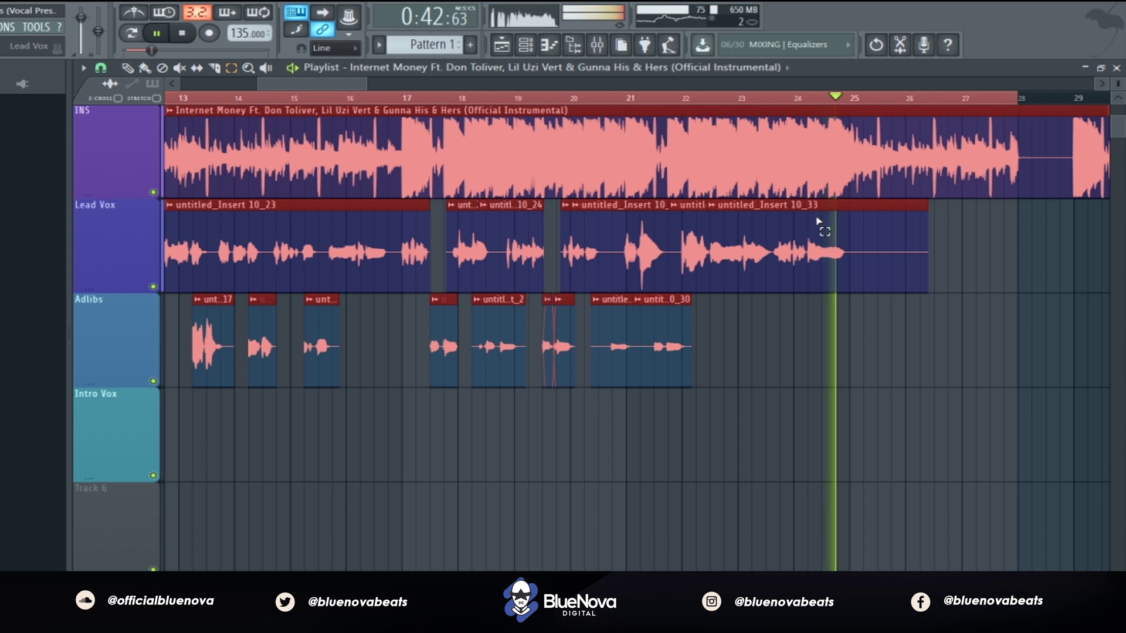
key("space")
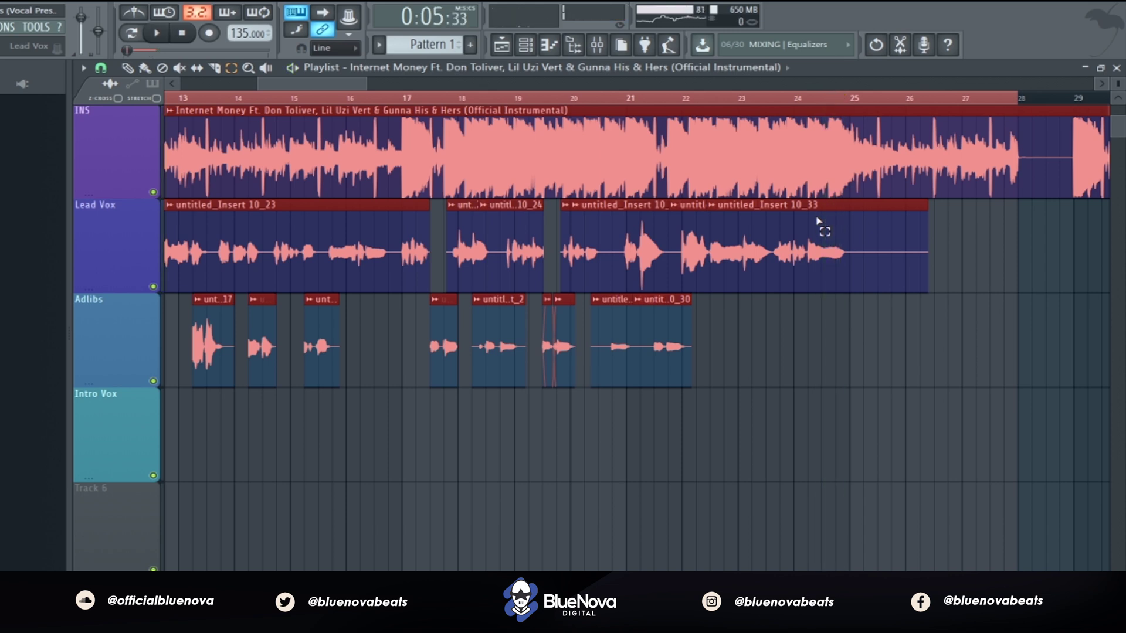